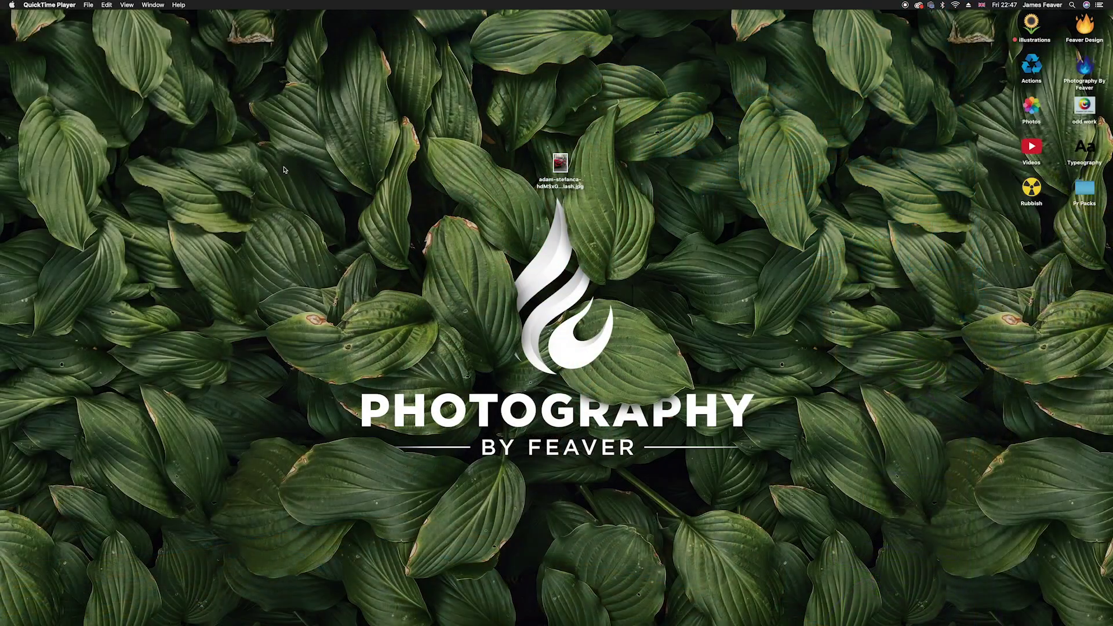
# Step: Open the red car photo from the desktop in Photoshop and collapse its document properties
pyautogui.doubleClick(560, 162)
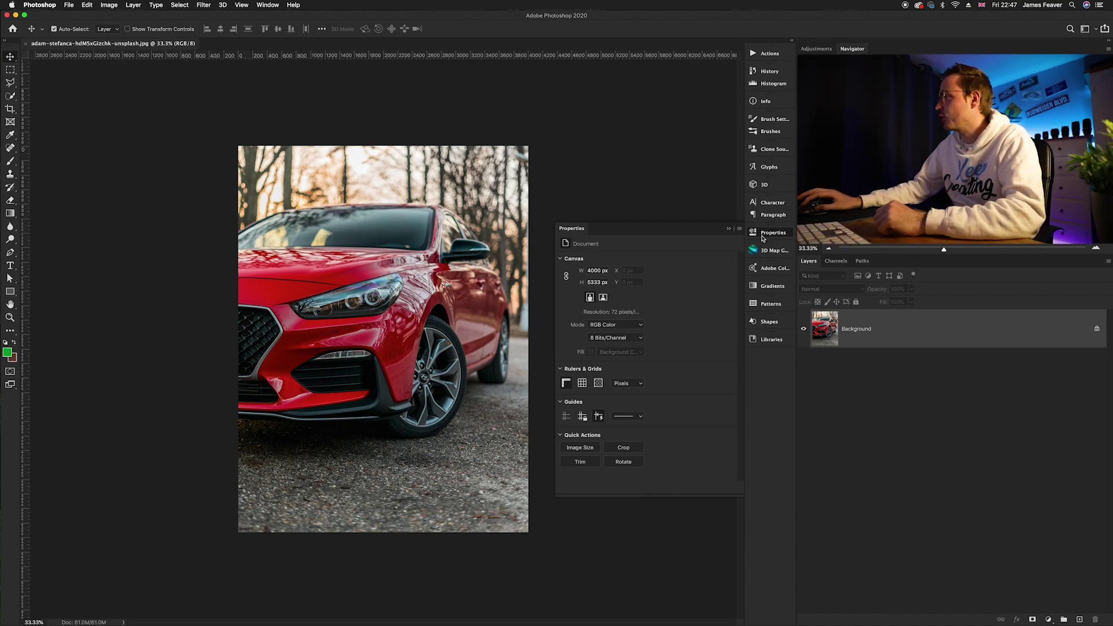
pyautogui.click(763, 237)
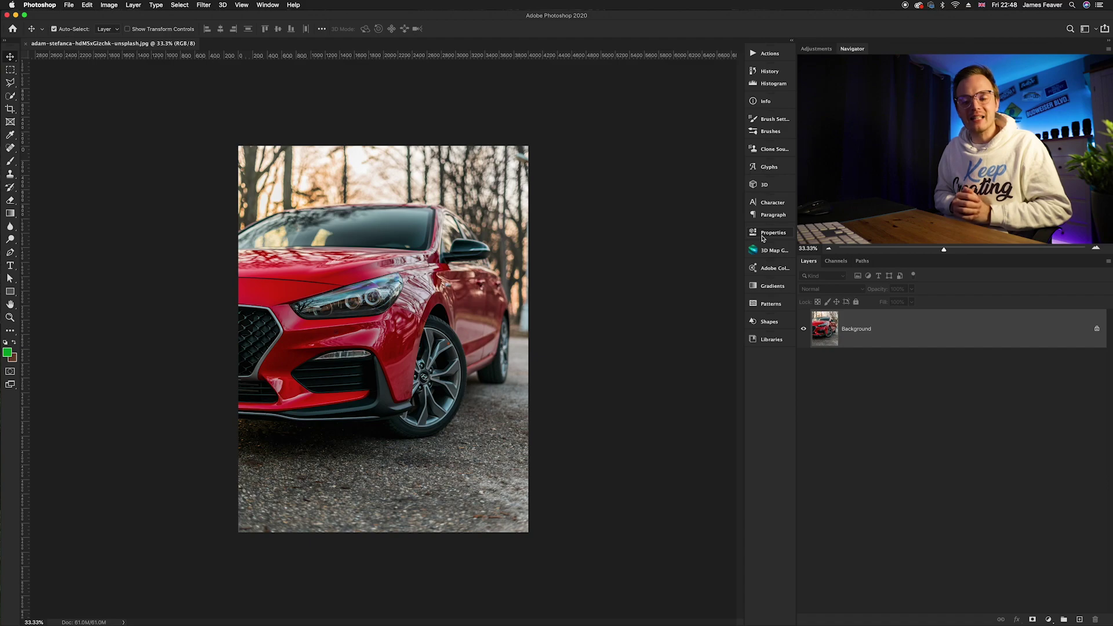
# Step: Add a Curves adjustment layer shaped as an S-curve, with the black point lifted to output 32, shadows lowered and highlights raised
pyautogui.click(1049, 620)
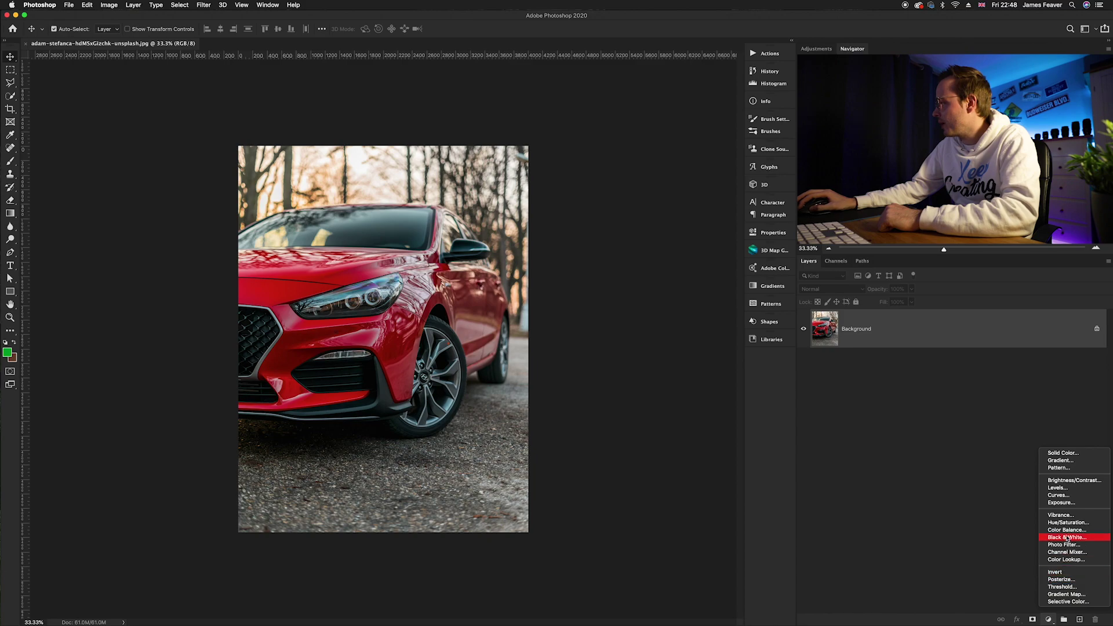
pyautogui.click(1066, 497)
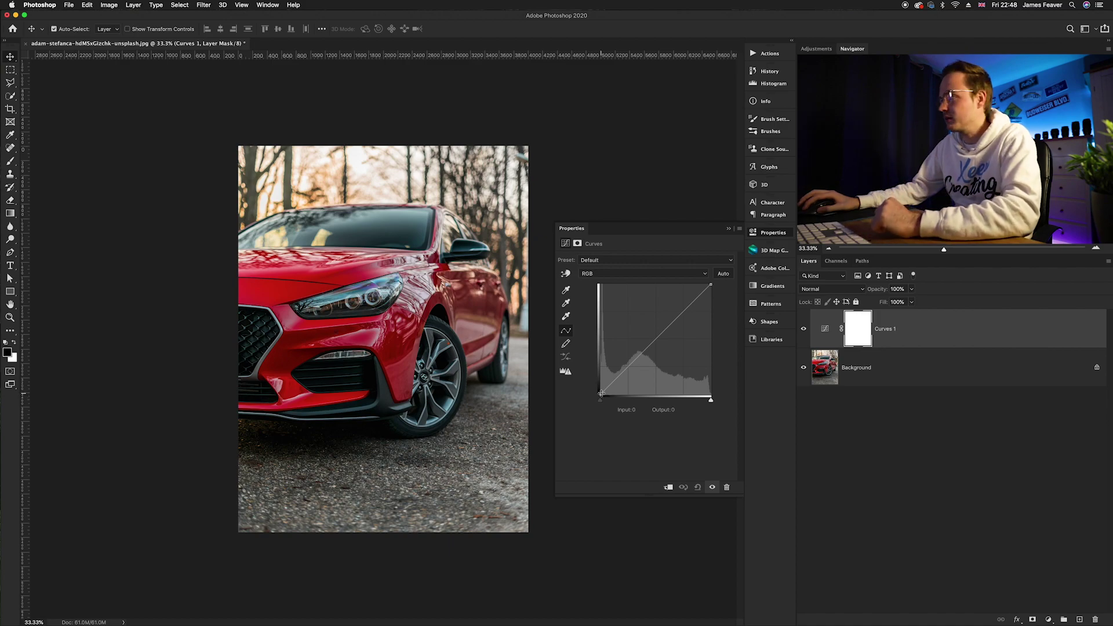
pyautogui.moveTo(600, 395); pyautogui.dragTo(596, 377)
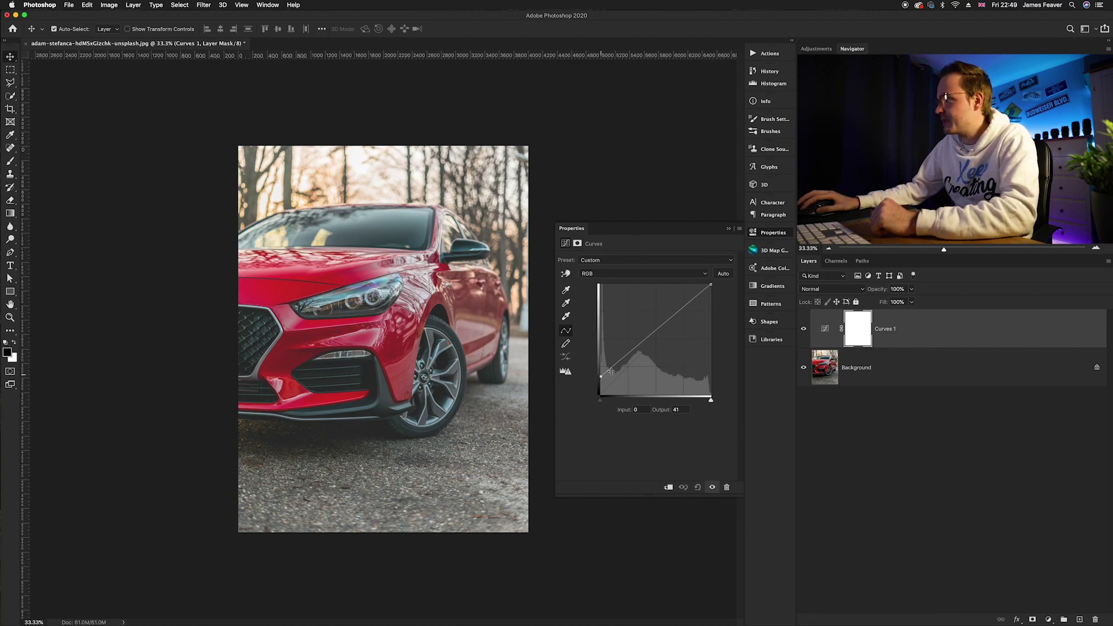
pyautogui.moveTo(627, 354)
pyautogui.mouseDown()
pyautogui.moveTo(630, 371)
pyautogui.moveTo(601, 379)
pyautogui.moveTo(630, 369)
pyautogui.mouseUp()
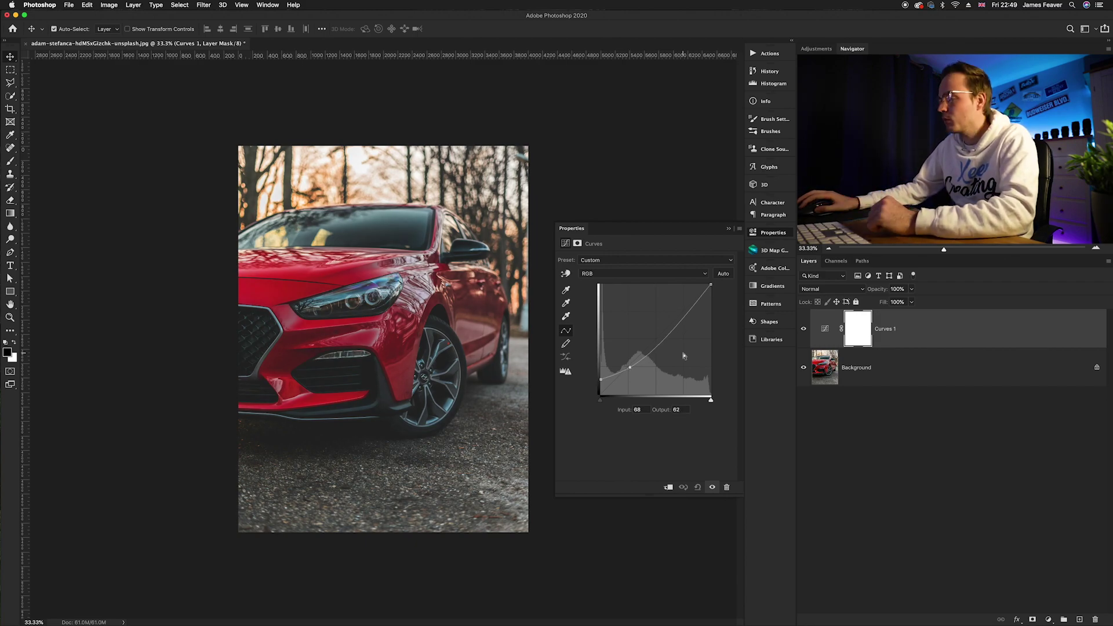
pyautogui.click(680, 317)
pyautogui.moveTo(679, 318); pyautogui.dragTo(678, 311)
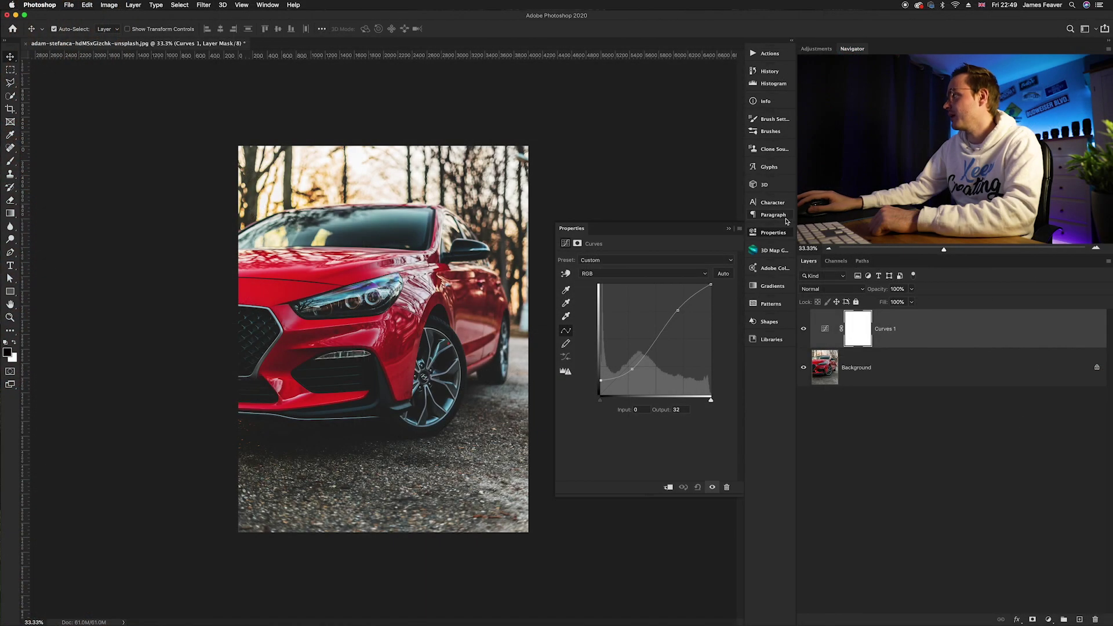
pyautogui.click(876, 442)
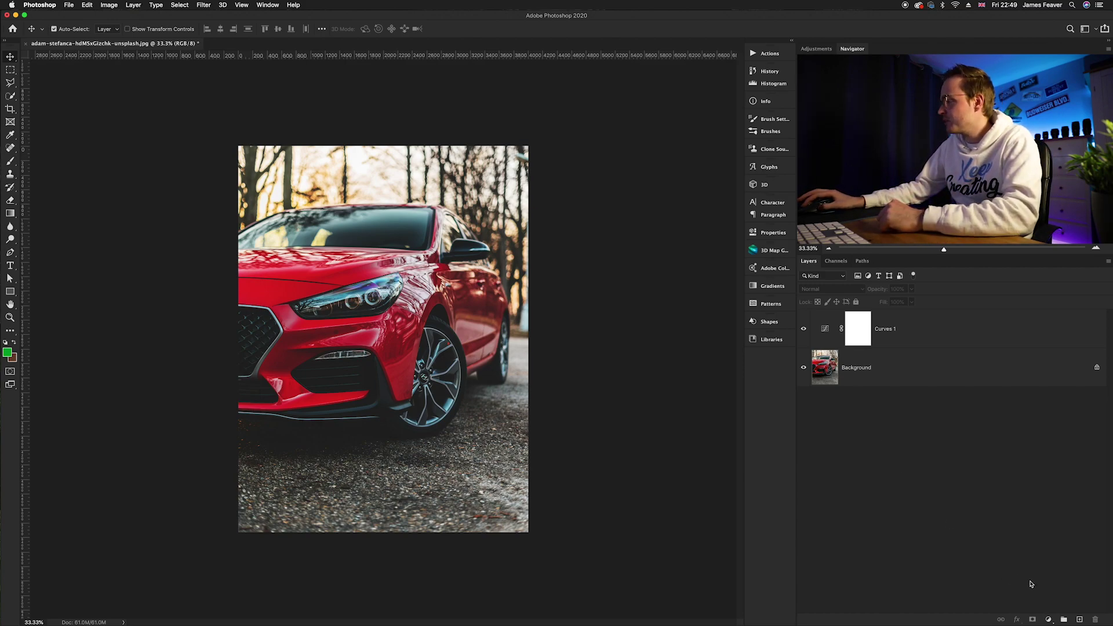
# Step: Add a Hue/Saturation adjustment layer above the curves and set its master saturation to -20
pyautogui.click(1048, 620)
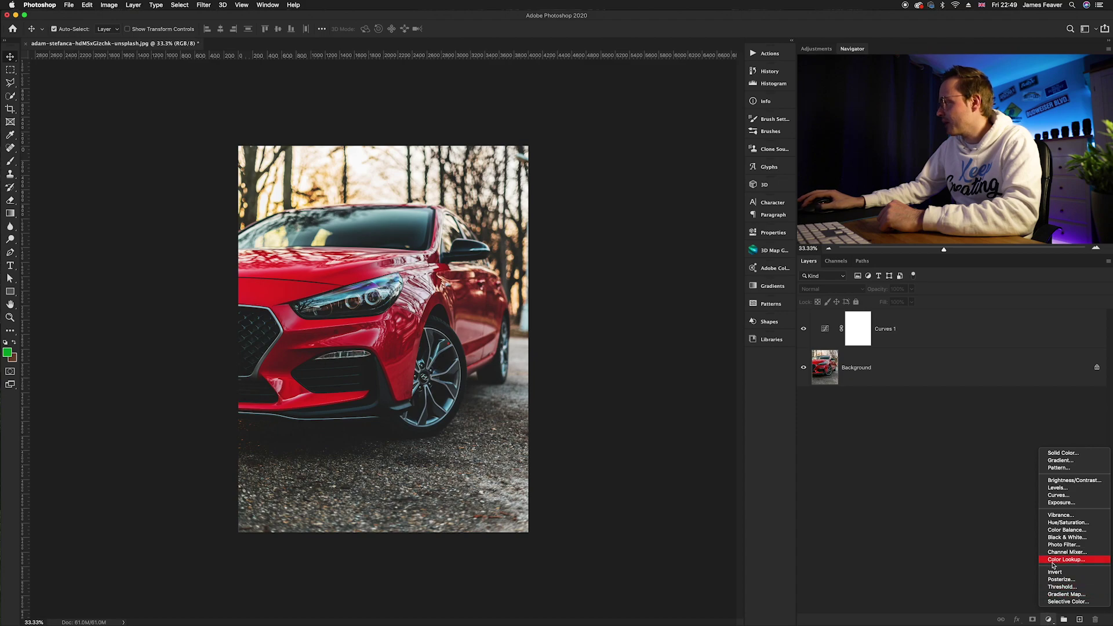
pyautogui.click(1068, 524)
pyautogui.click(721, 305)
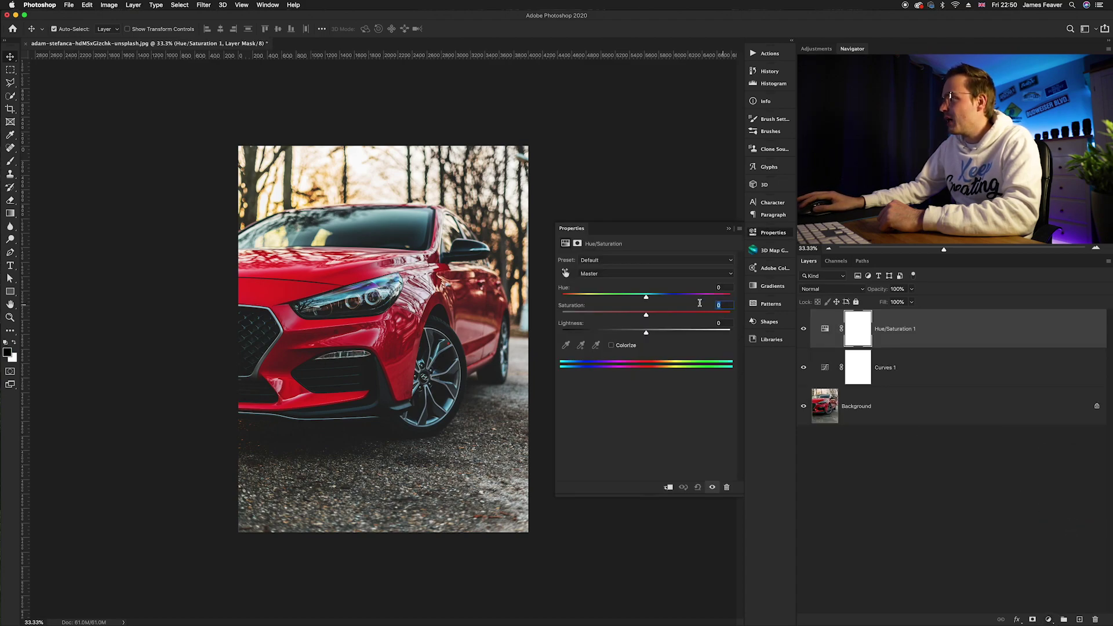
pyautogui.write('-20')
pyautogui.press('Return')
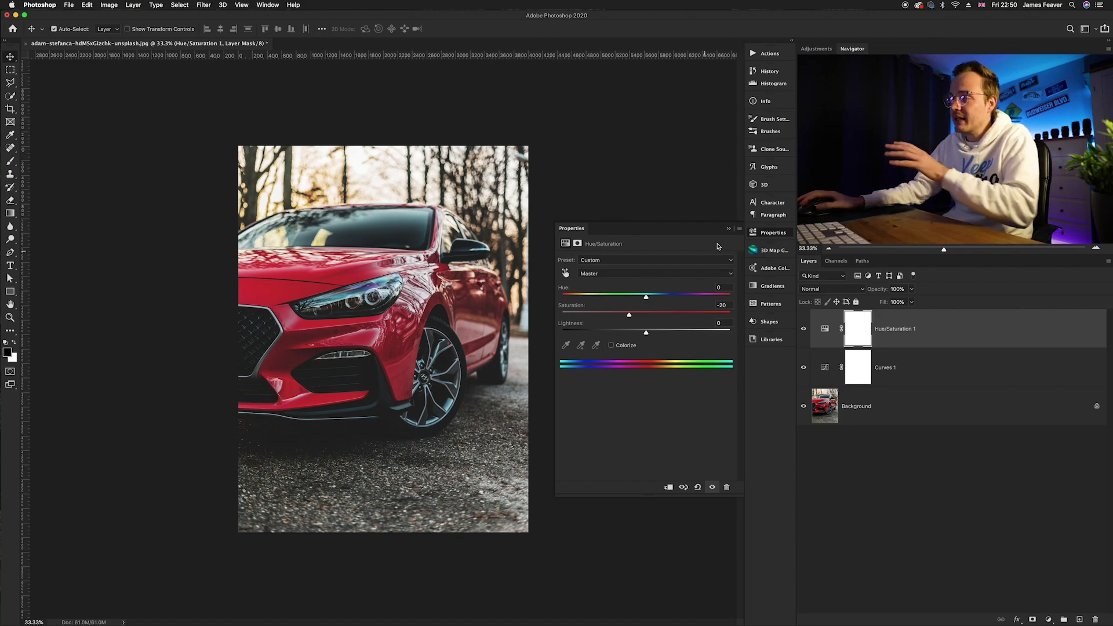
pyautogui.click(754, 233)
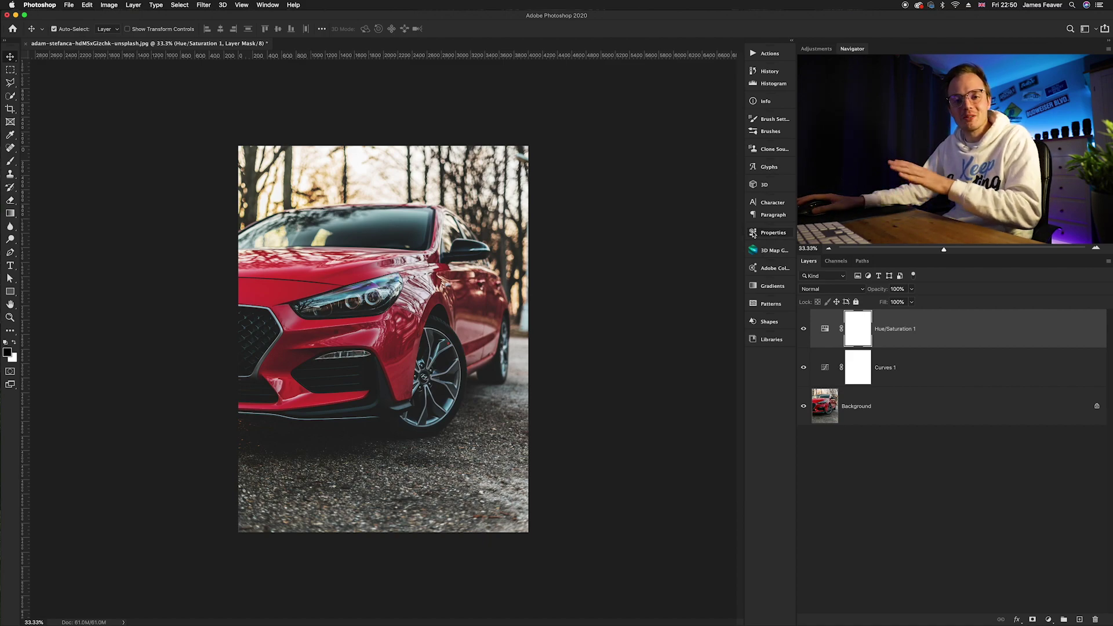
# Step: Add a Selective Color adjustment layer and move it above the Hue/Saturation layer
pyautogui.click(841, 421)
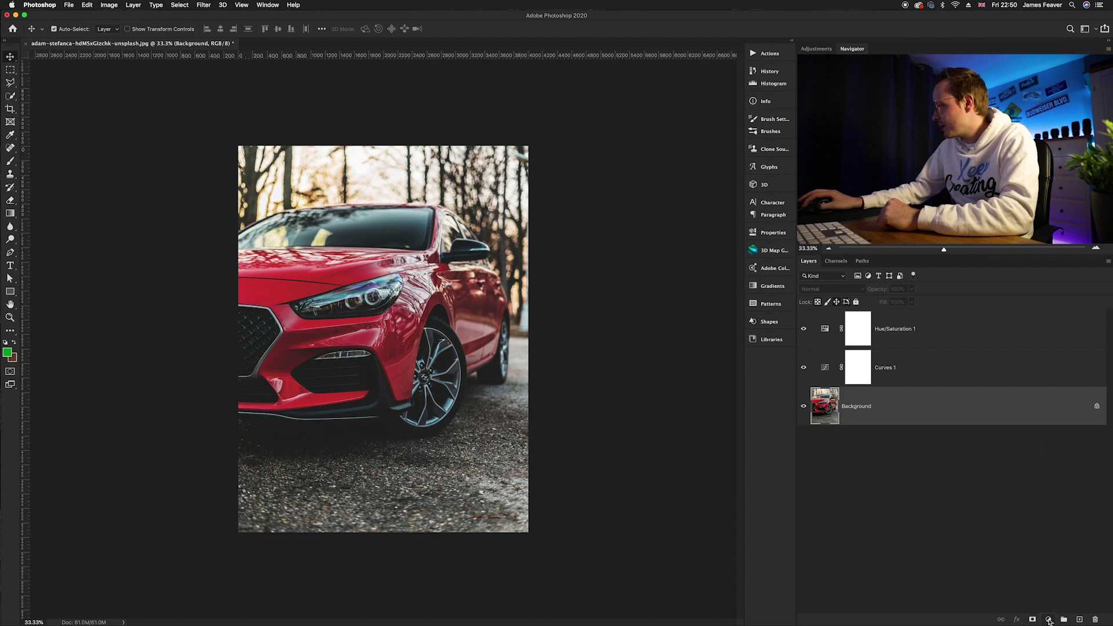
pyautogui.click(1050, 620)
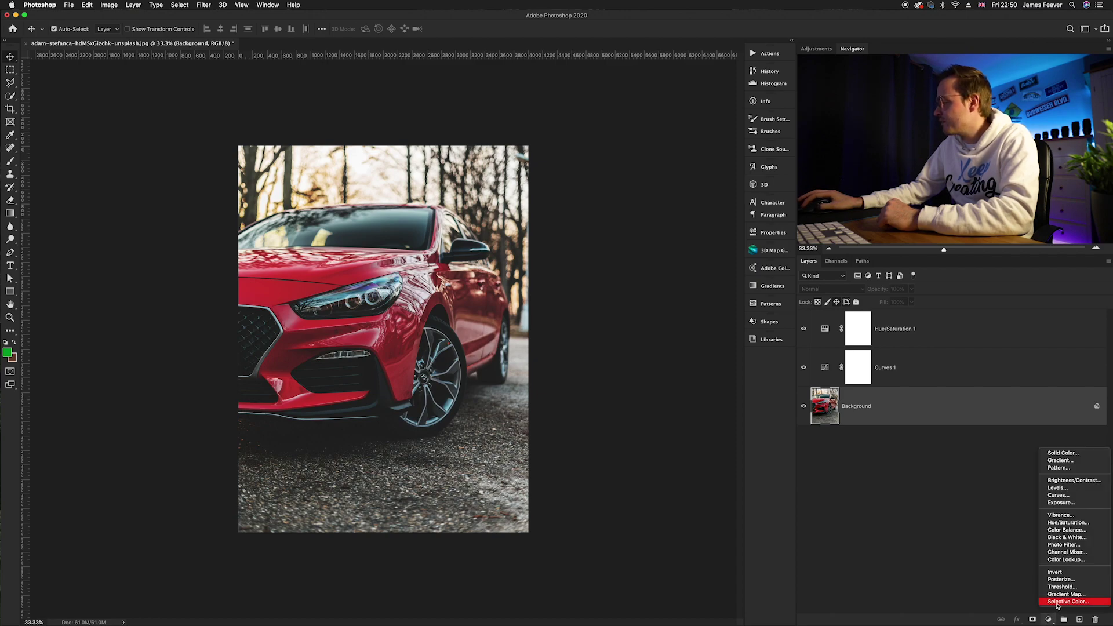
pyautogui.click(1053, 601)
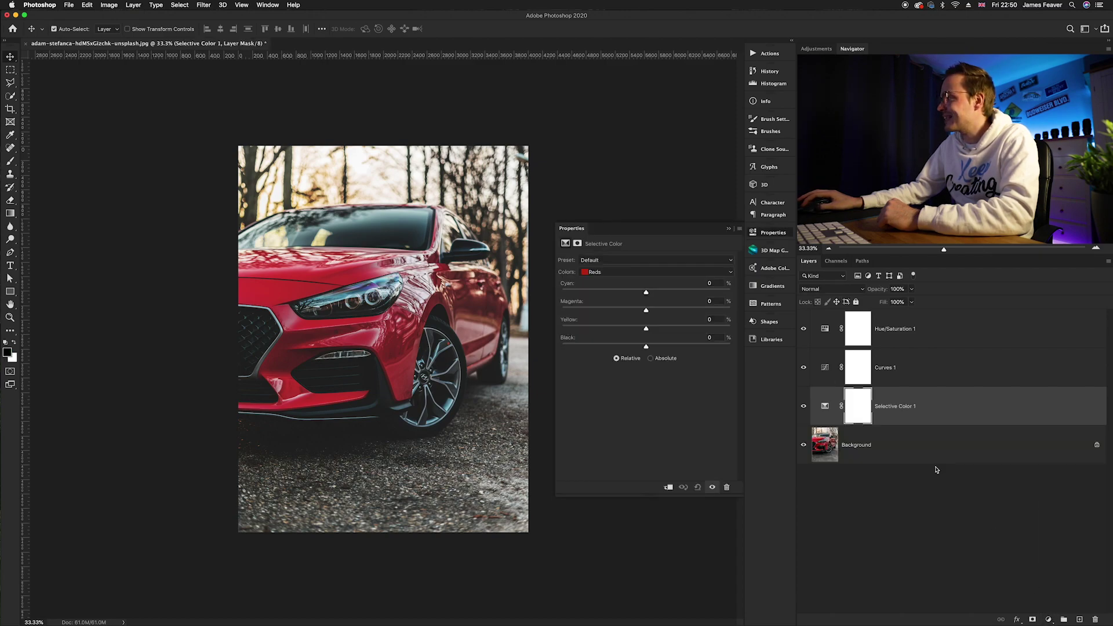
pyautogui.moveTo(827, 409); pyautogui.dragTo(824, 331)
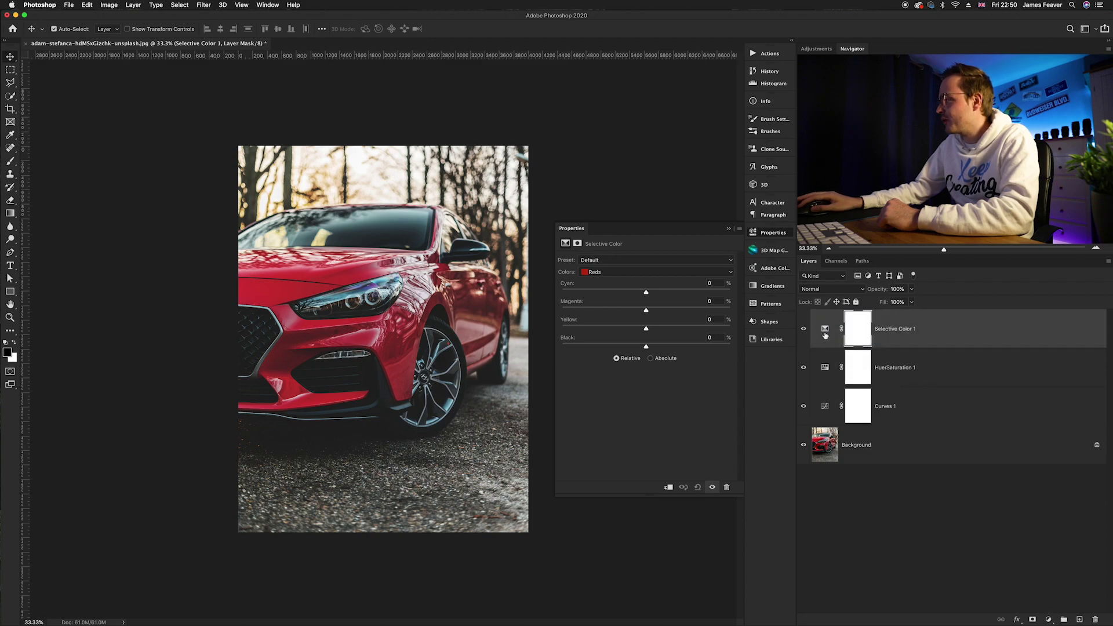
pyautogui.click(824, 342)
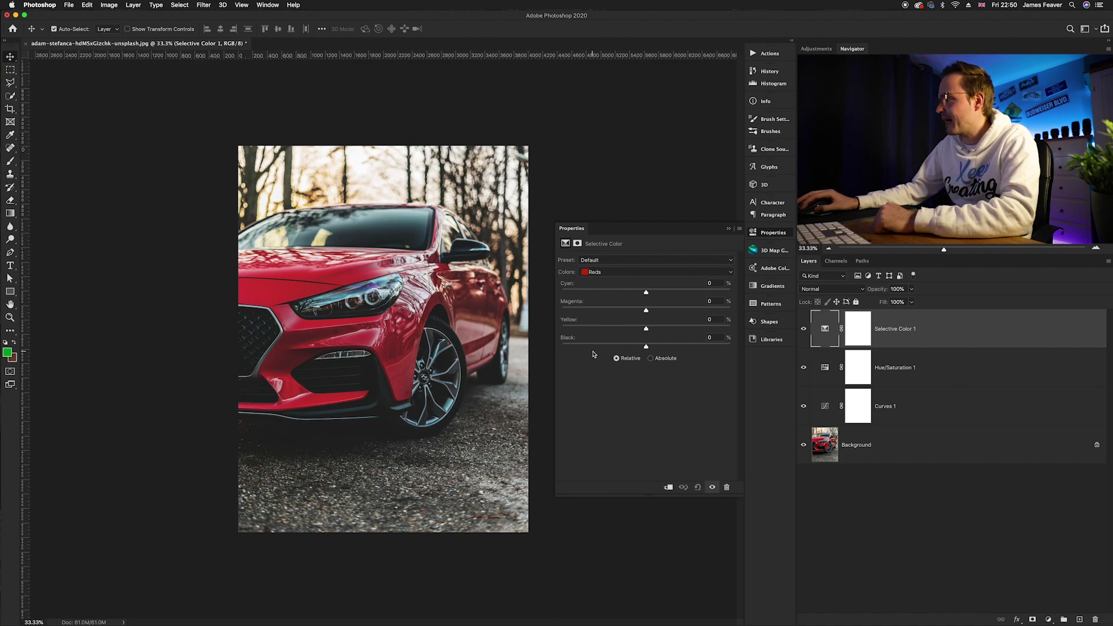
# Step: Set the Reds to Cyan -100% and Yellow +40% in the Selective Color adjustment, and compare the photo with and without it
pyautogui.click(596, 275)
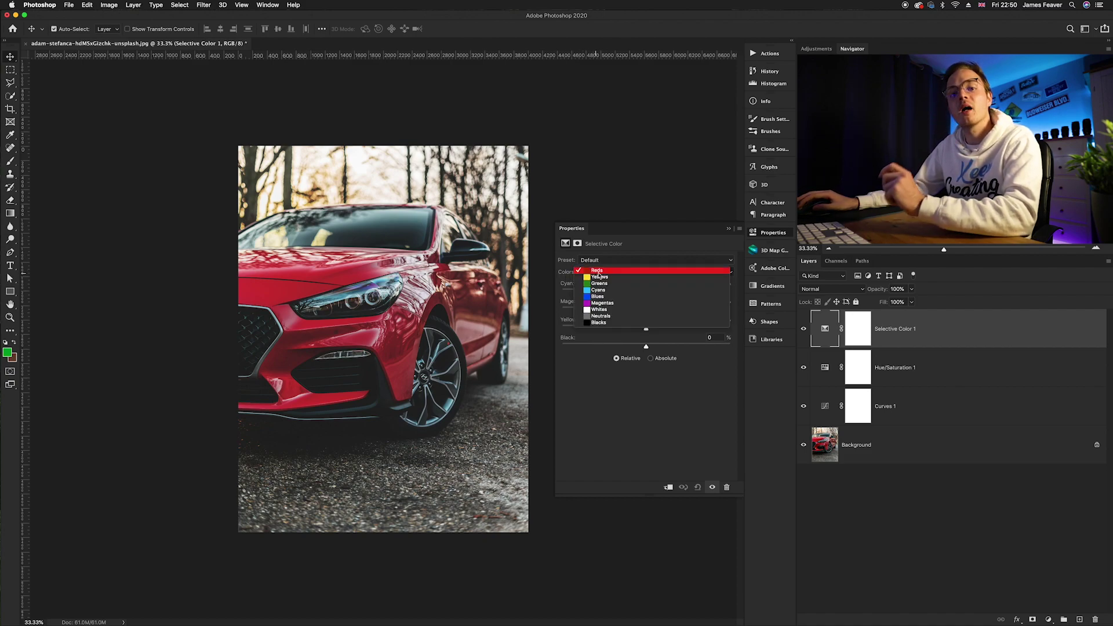
pyautogui.click(598, 271)
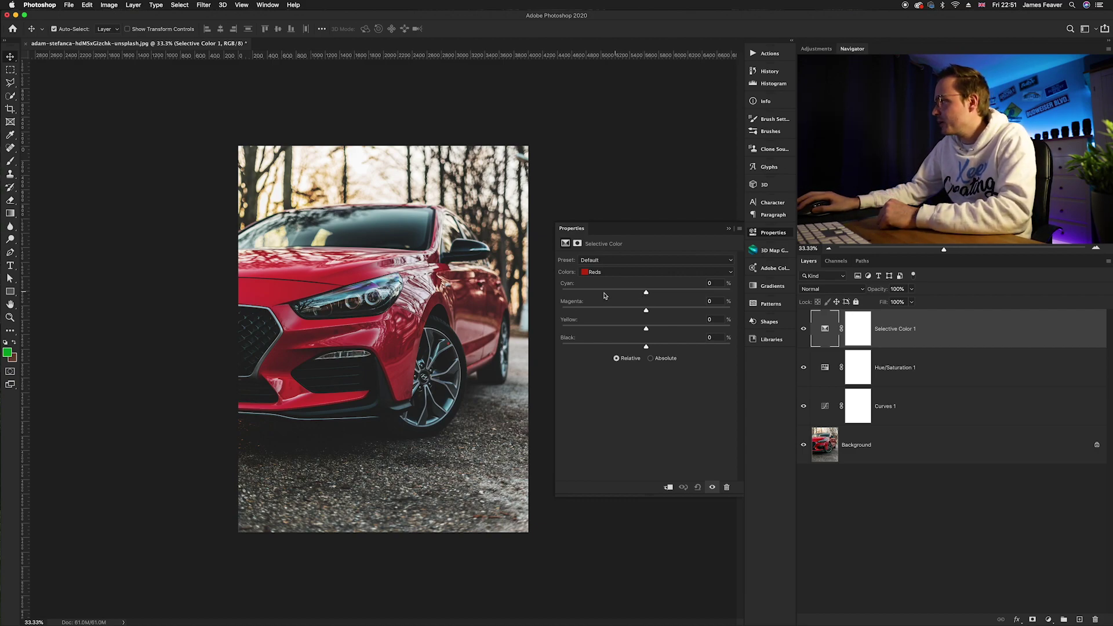
pyautogui.moveTo(646, 293); pyautogui.dragTo(543, 296)
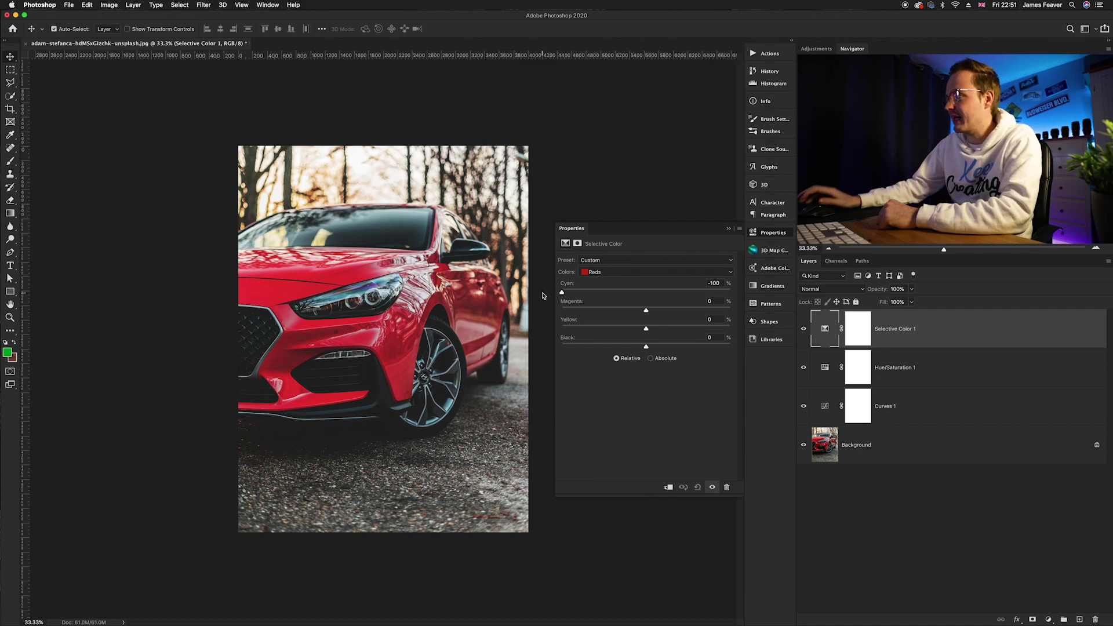
pyautogui.moveTo(647, 329); pyautogui.dragTo(680, 329)
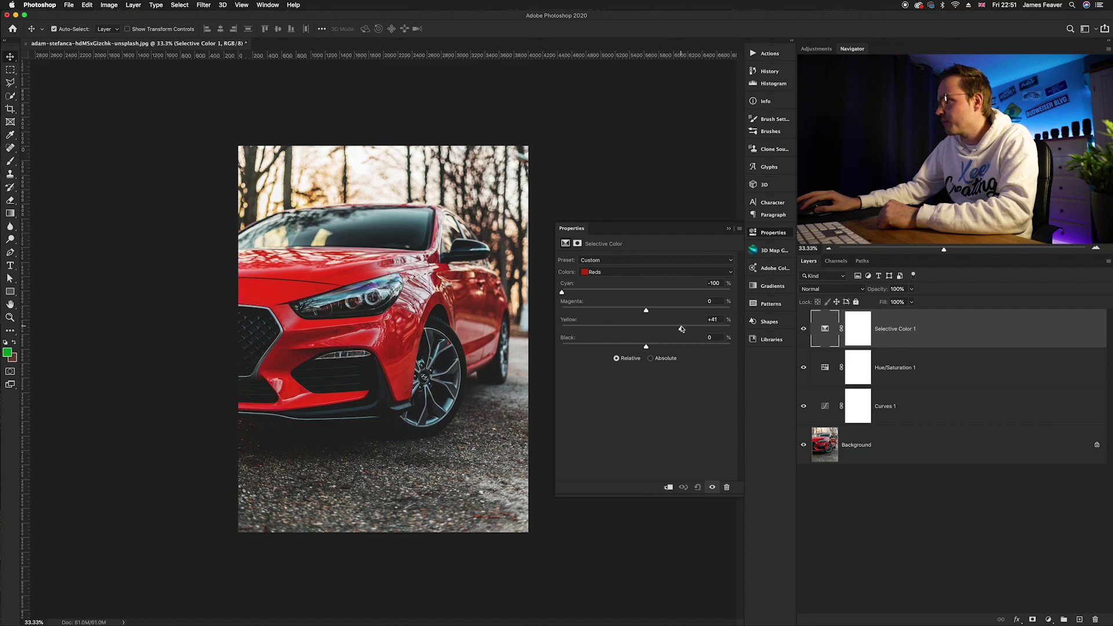
pyautogui.click(718, 320)
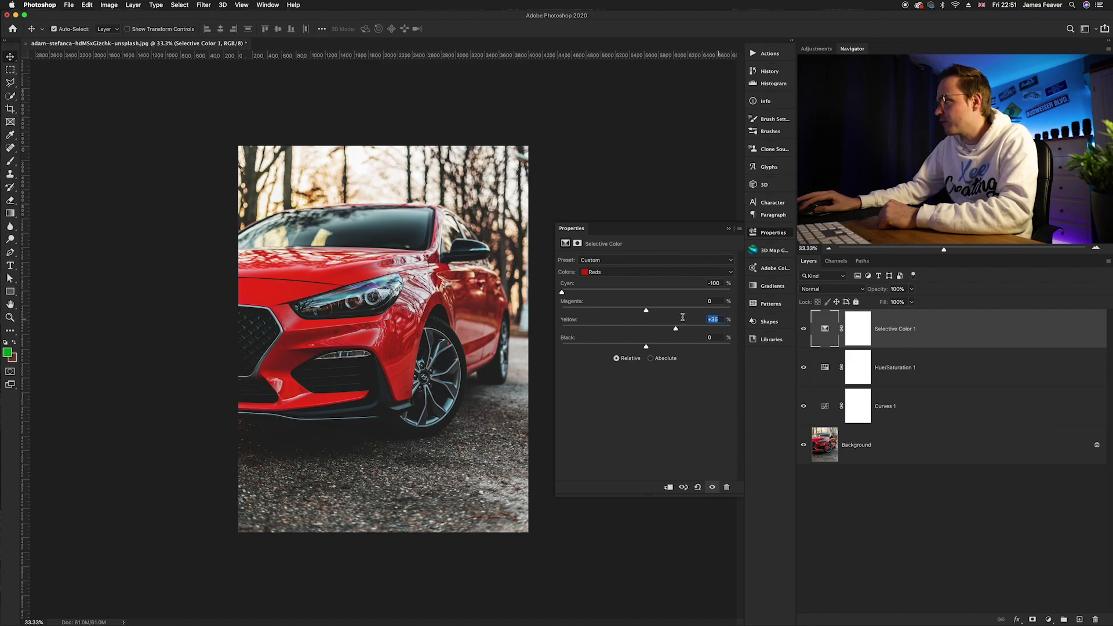
pyautogui.write('40')
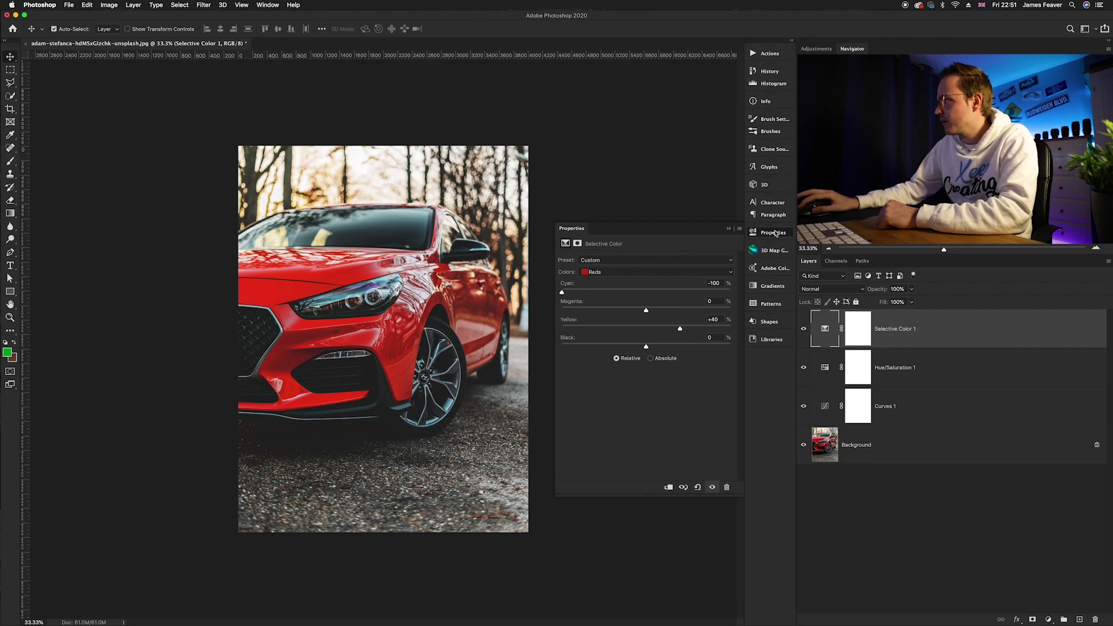
pyautogui.press('Return')
pyautogui.click(803, 330)
pyautogui.click(803, 329)
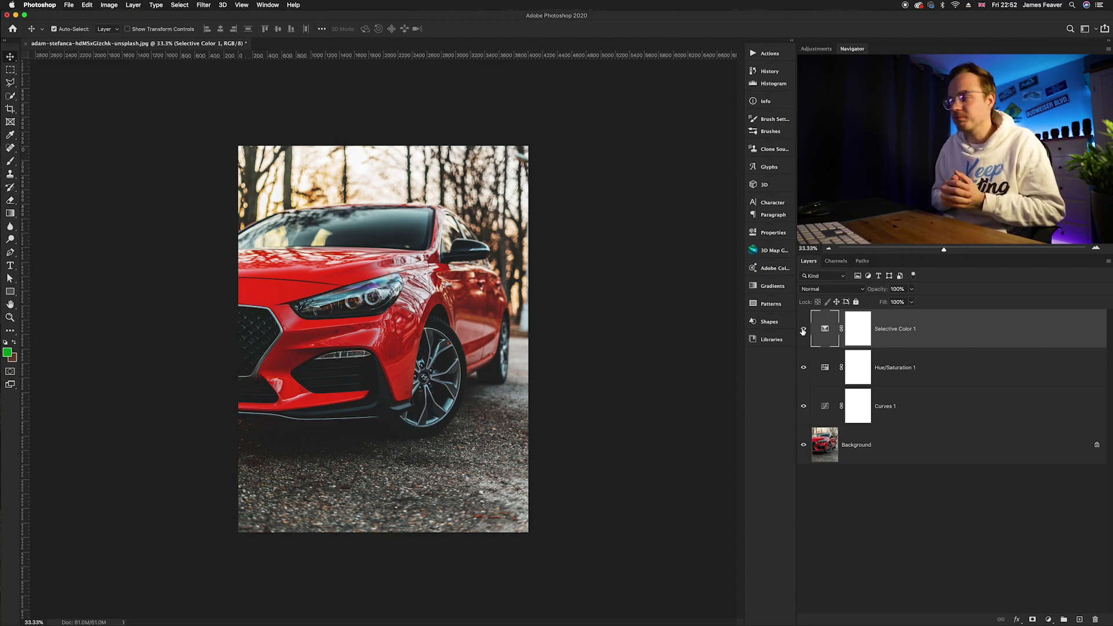
# Step: Add a Gradient fill layer on top of the layer stack using the Black, White preset
pyautogui.click(916, 519)
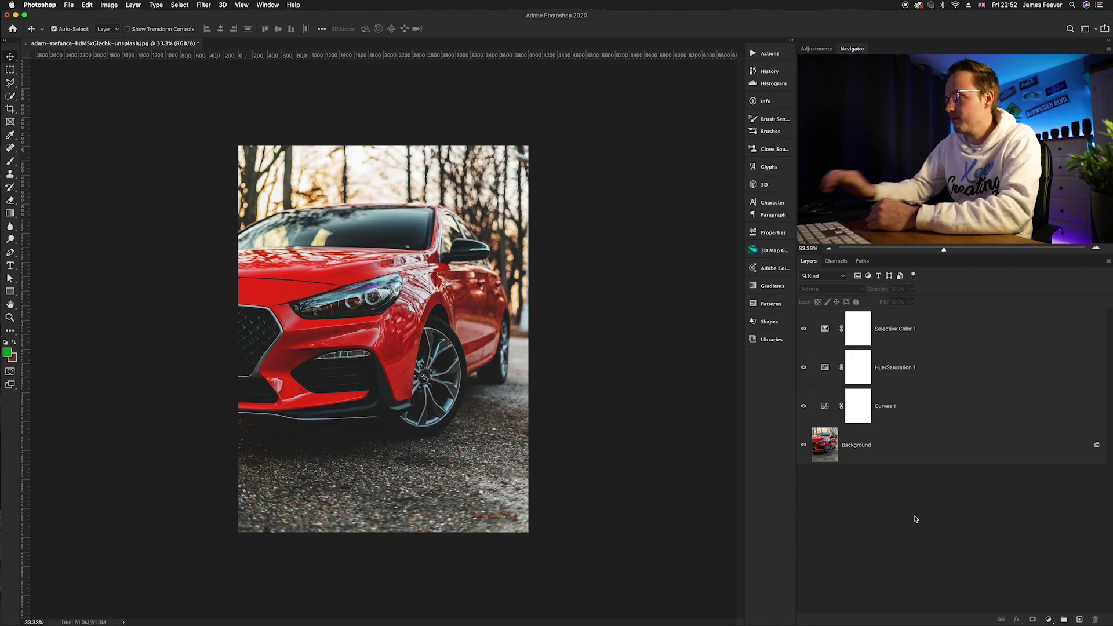
pyautogui.click(1048, 620)
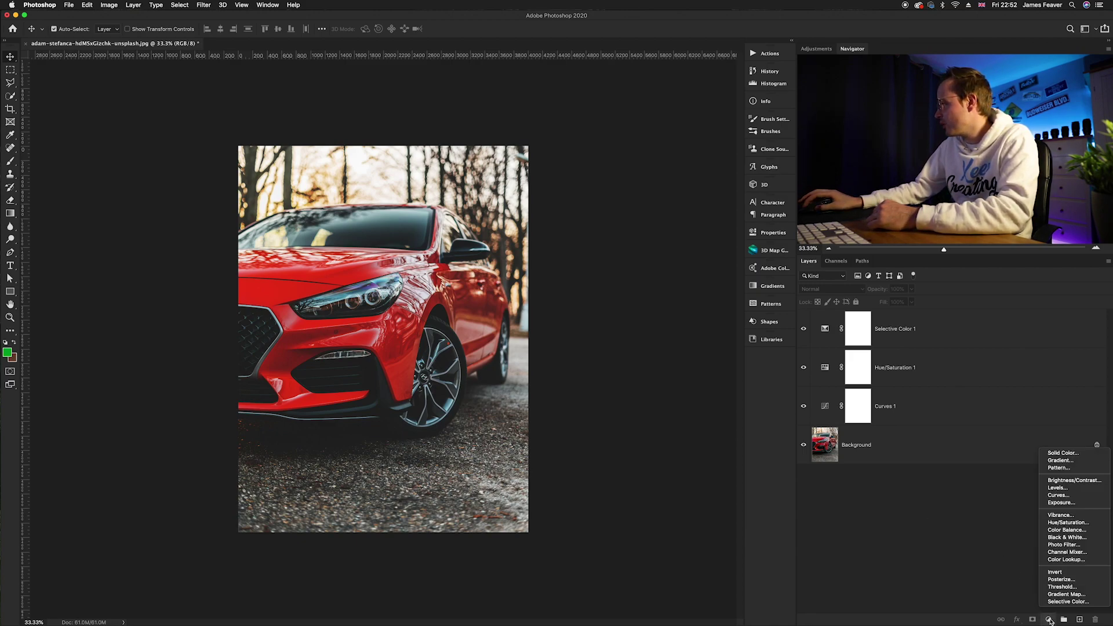
pyautogui.click(1057, 460)
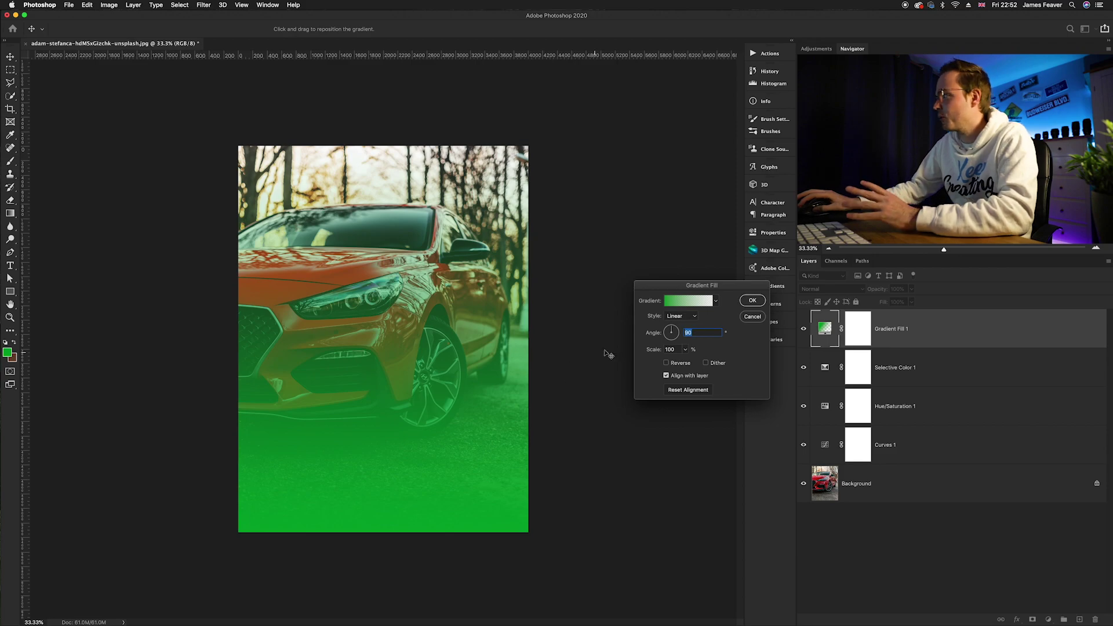
pyautogui.click(672, 304)
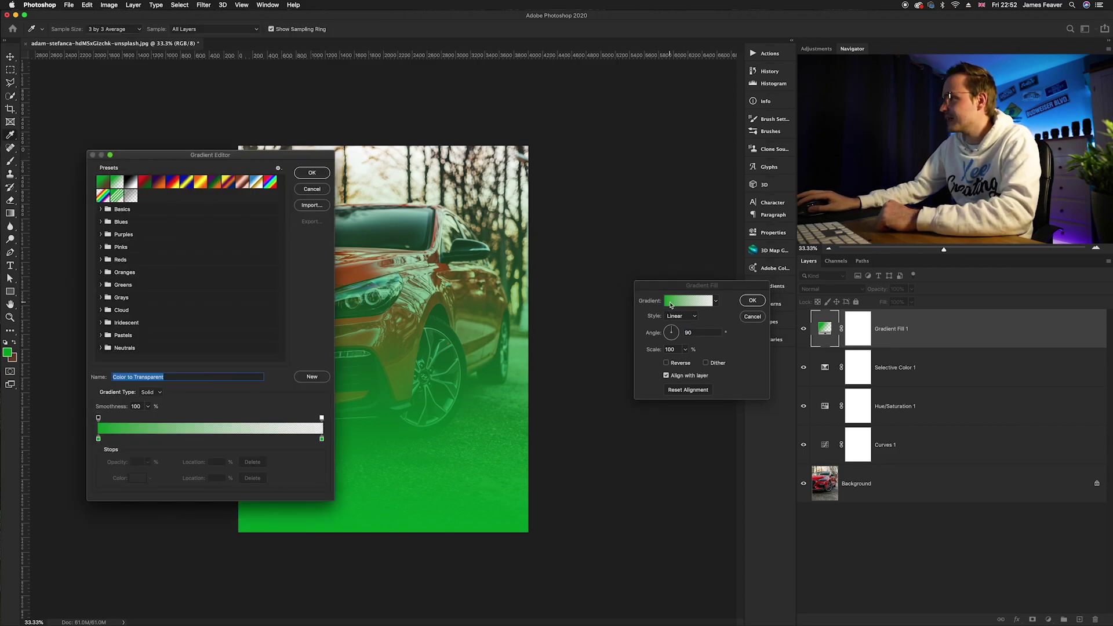
pyautogui.click(132, 183)
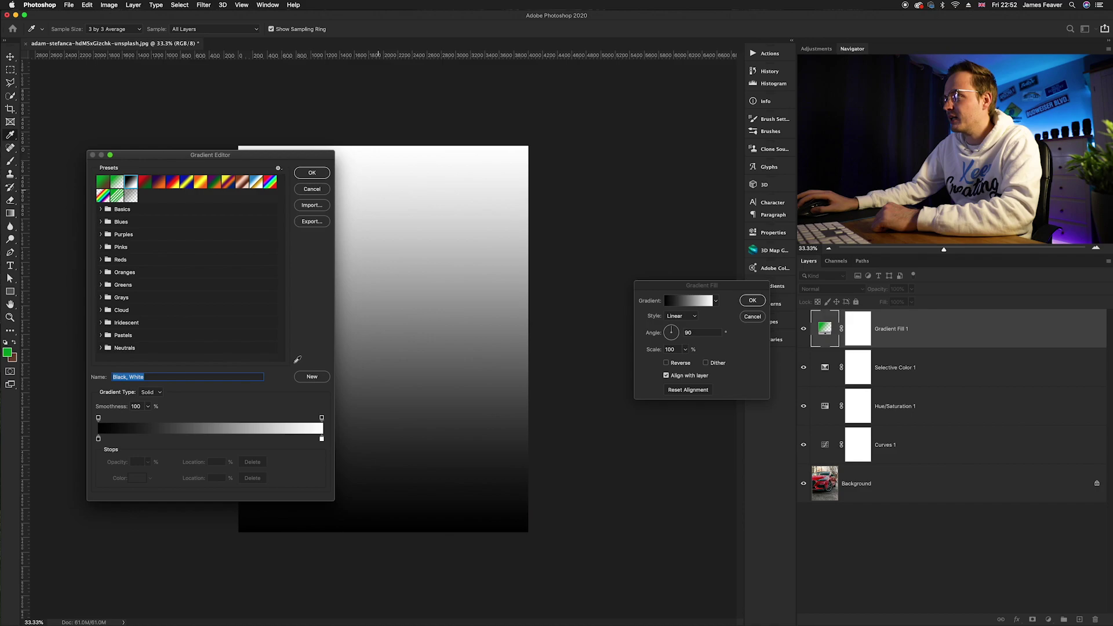
pyautogui.click(322, 173)
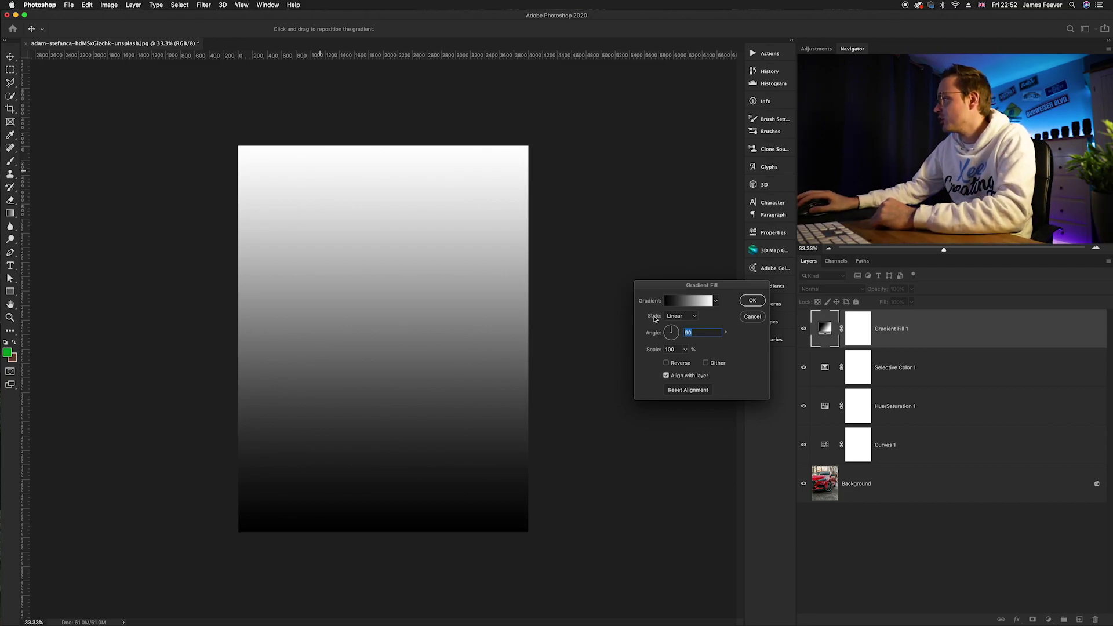
# Step: Change the gradient fill's style to Radial and reverse its colors so the center is white and the edges are black
pyautogui.click(676, 318)
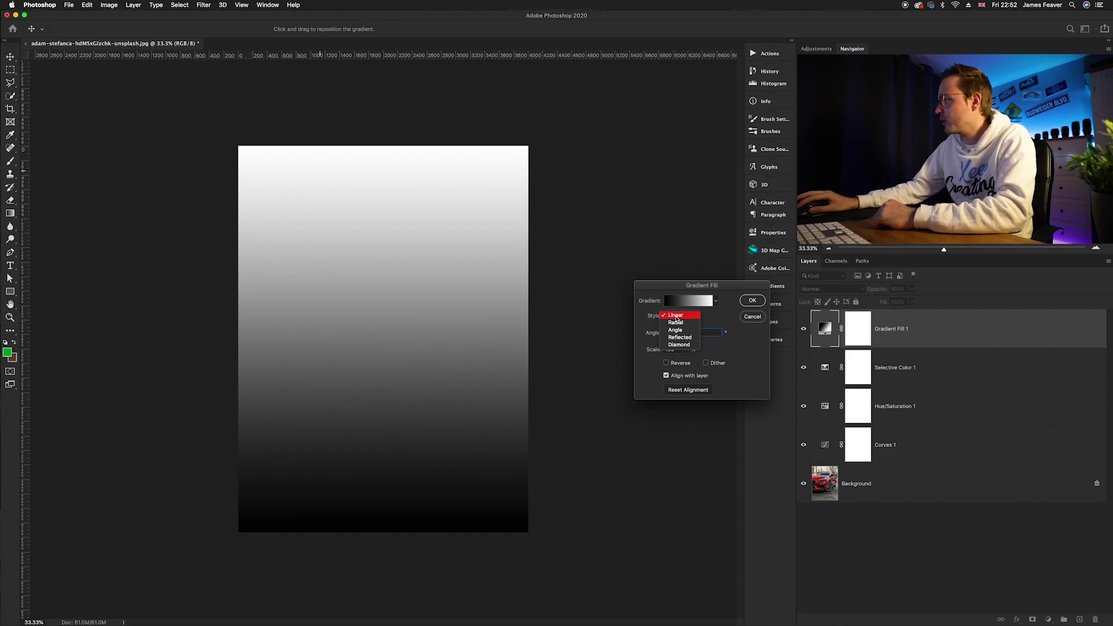
pyautogui.click(676, 318)
pyautogui.click(677, 320)
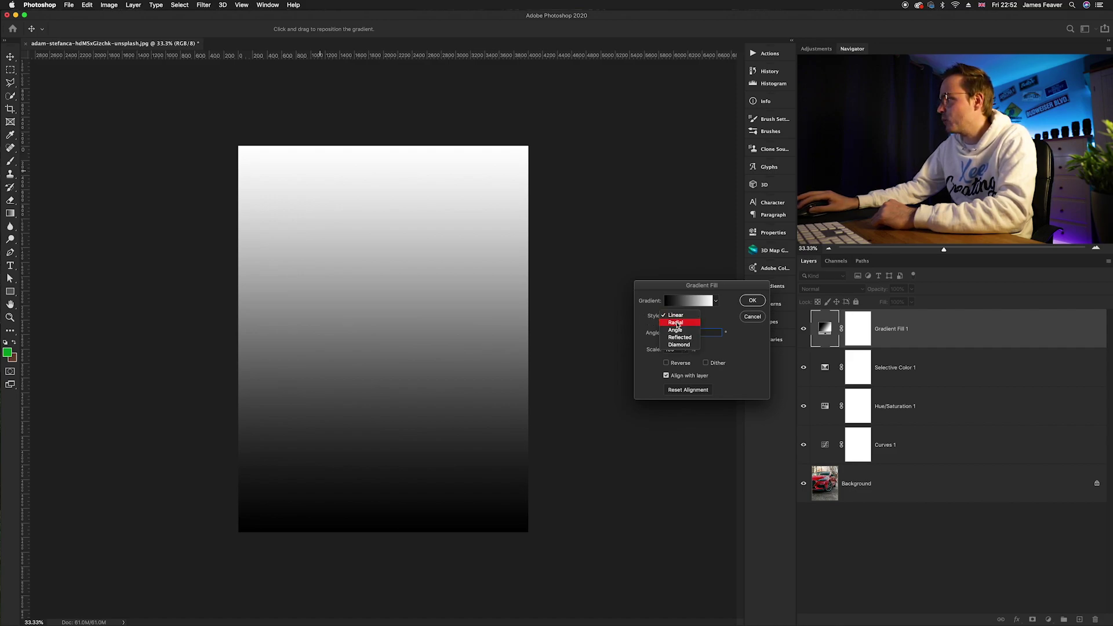
pyautogui.click(676, 323)
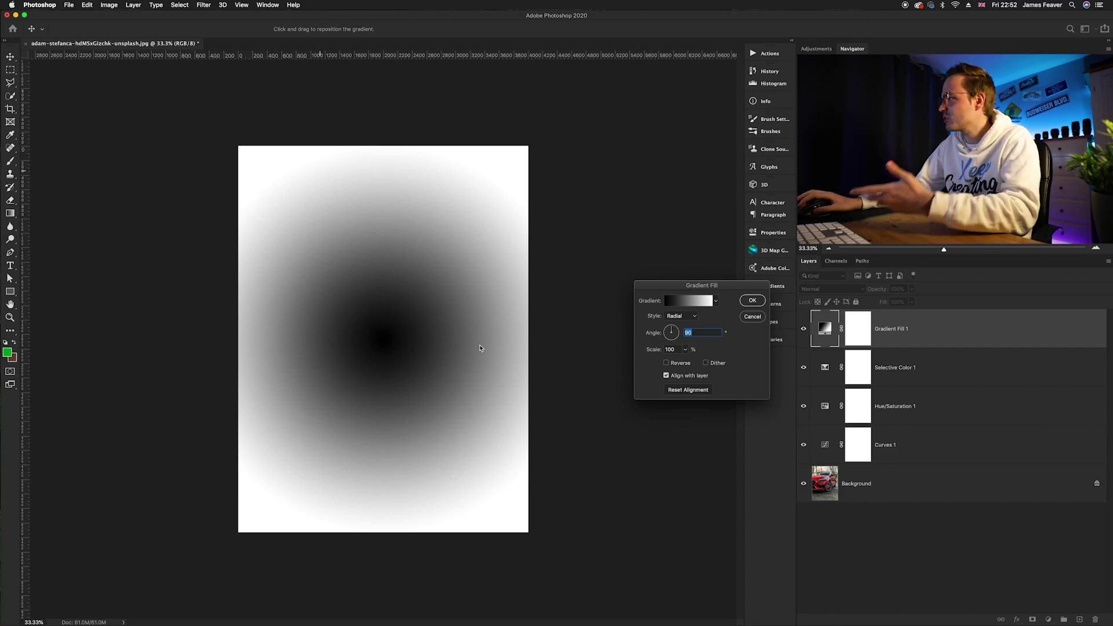
pyautogui.click(666, 363)
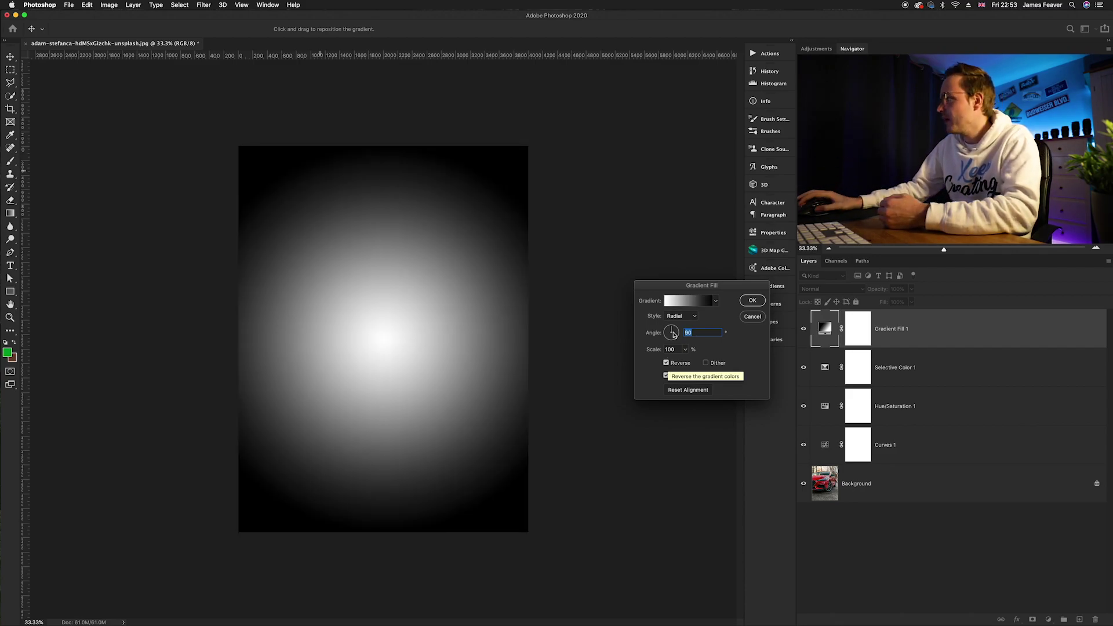
# Step: Edit the fill's gradient by moving its black color stop to a location of about 39%, and accept the edited gradient
pyautogui.click(684, 301)
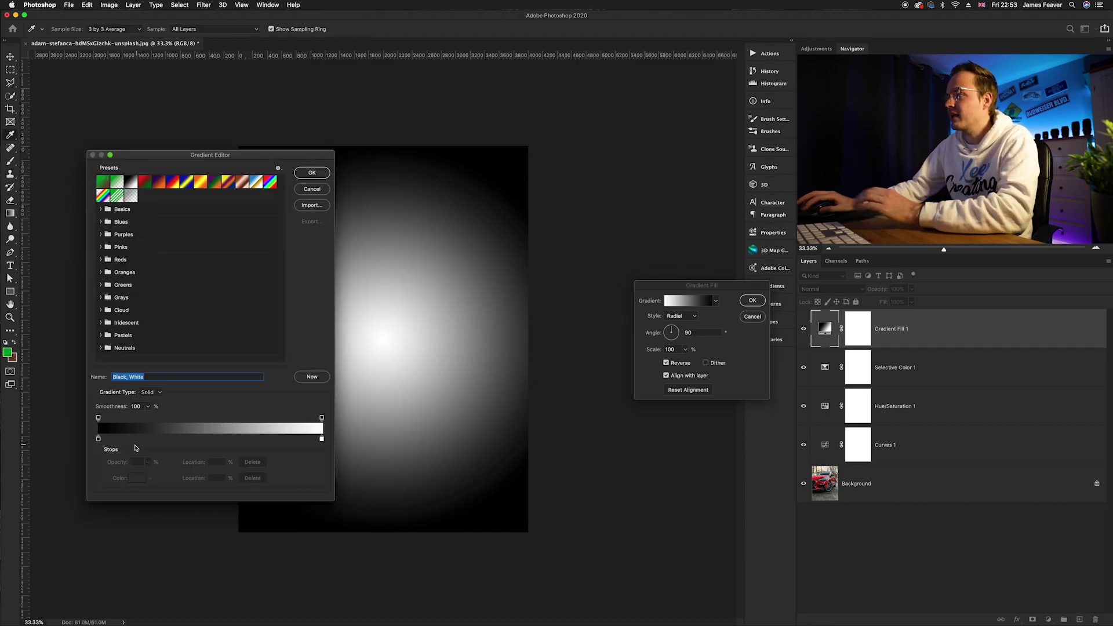
pyautogui.moveTo(99, 439); pyautogui.dragTo(192, 441)
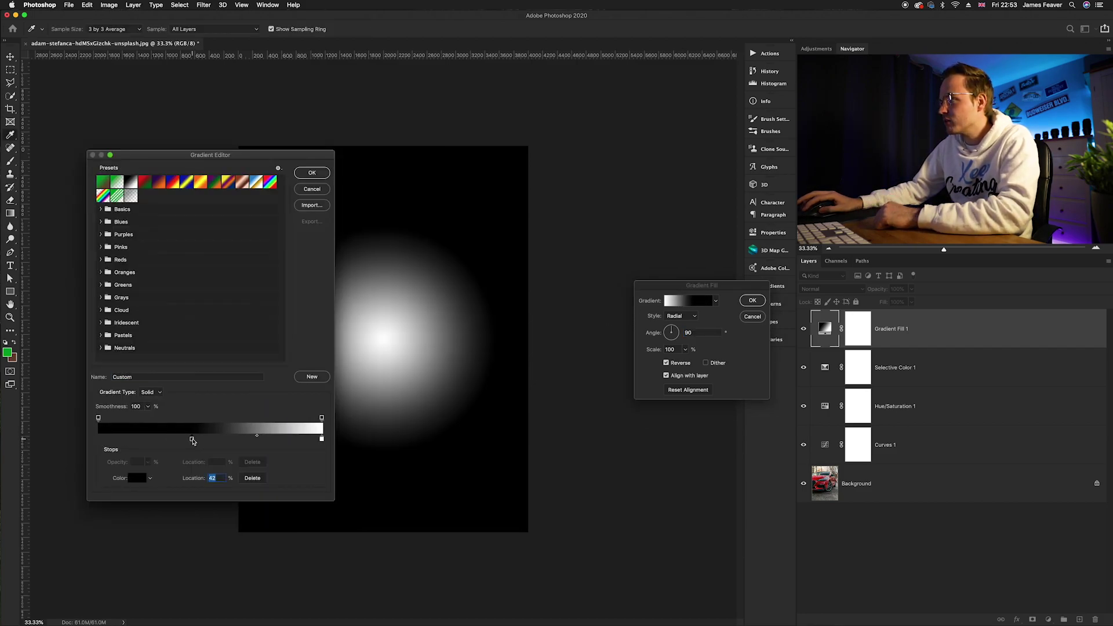
pyautogui.moveTo(193, 441); pyautogui.dragTo(185, 441)
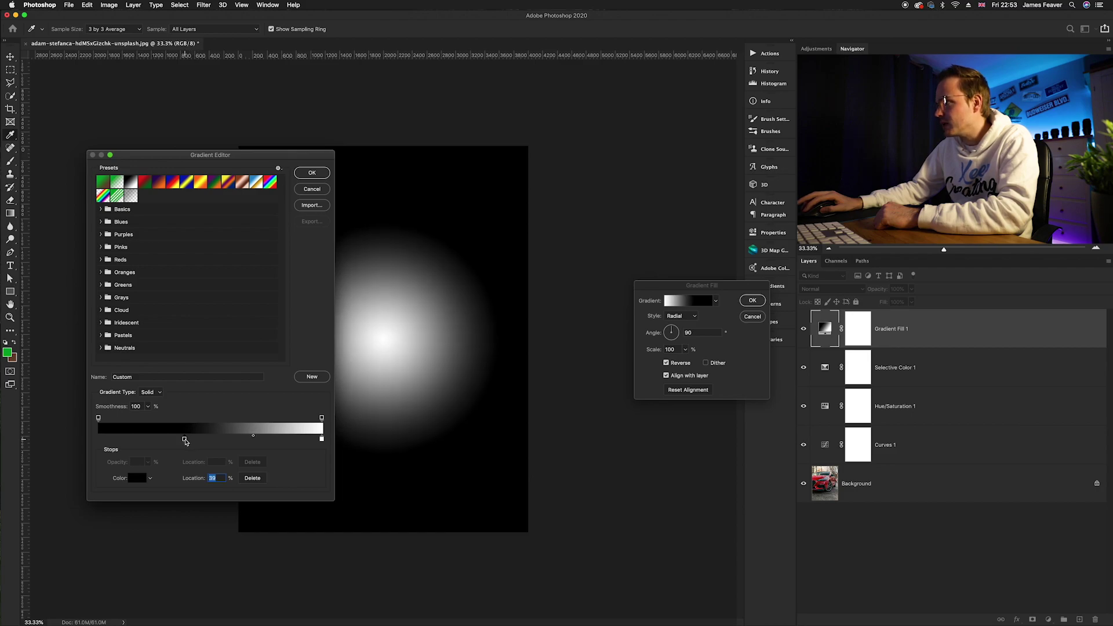
pyautogui.click(312, 173)
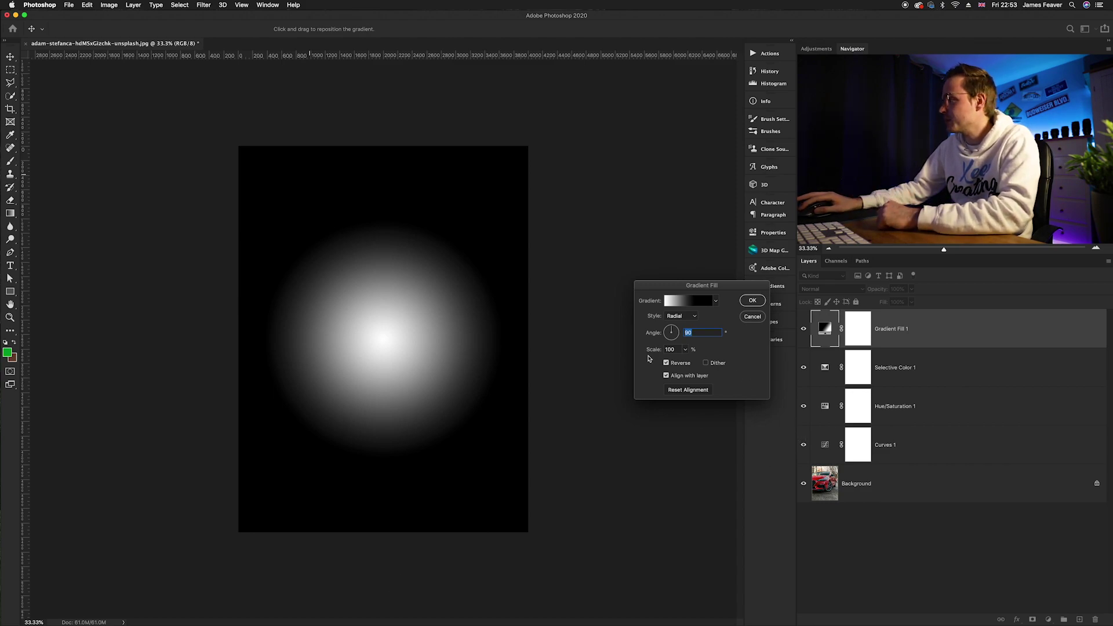
# Step: Scale the radial gradient to about 232% so it spreads across the canvas, and apply the fill
pyautogui.click(686, 349)
pyautogui.moveTo(688, 362); pyautogui.dragTo(691, 363)
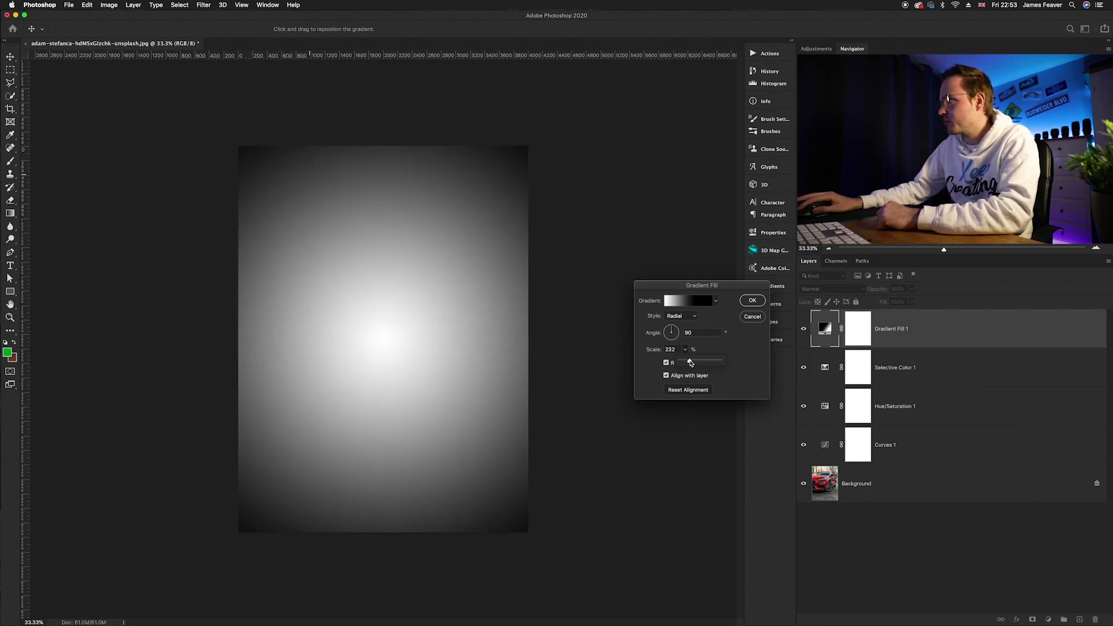
pyautogui.click(752, 300)
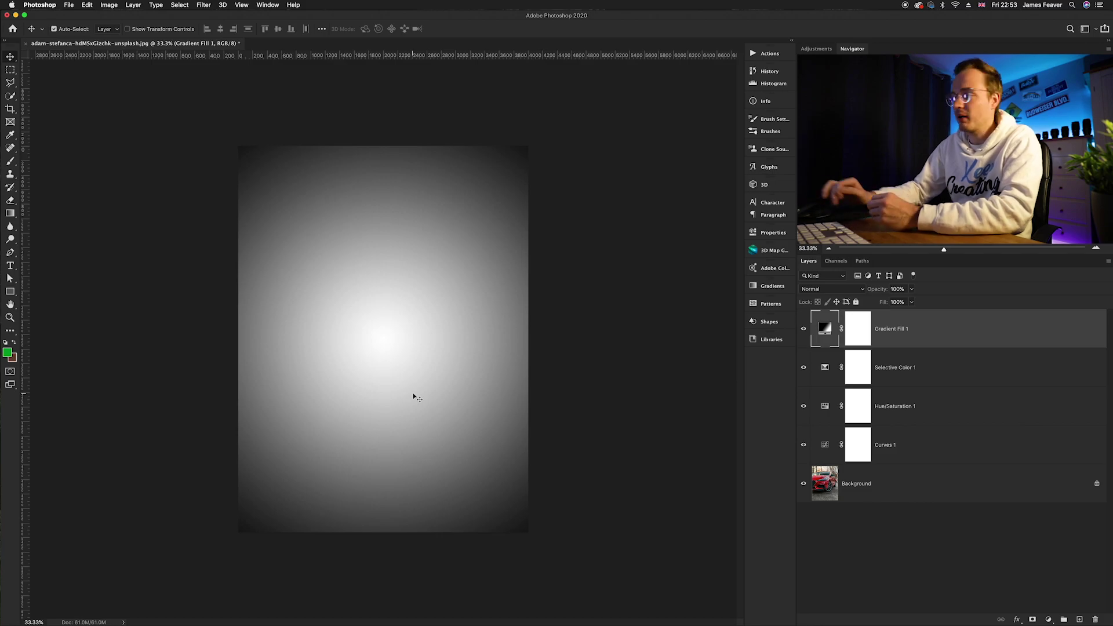
# Step: Set the gradient fill layer to Multiply at 50% opacity, and compare the graded photo with the original Background alone
pyautogui.click(807, 290)
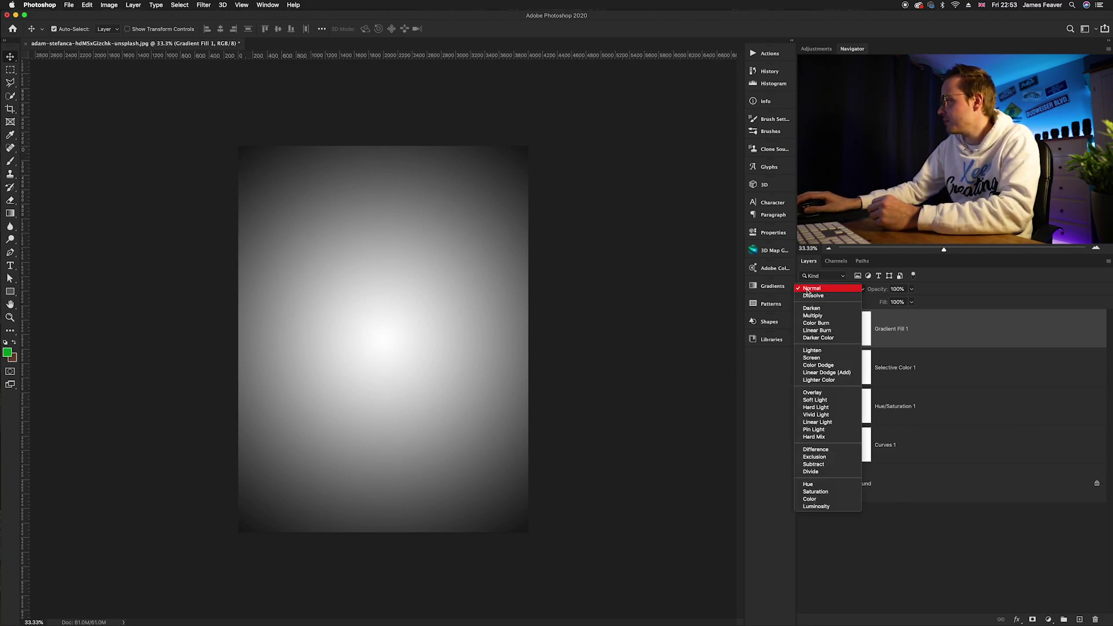
pyautogui.click(814, 316)
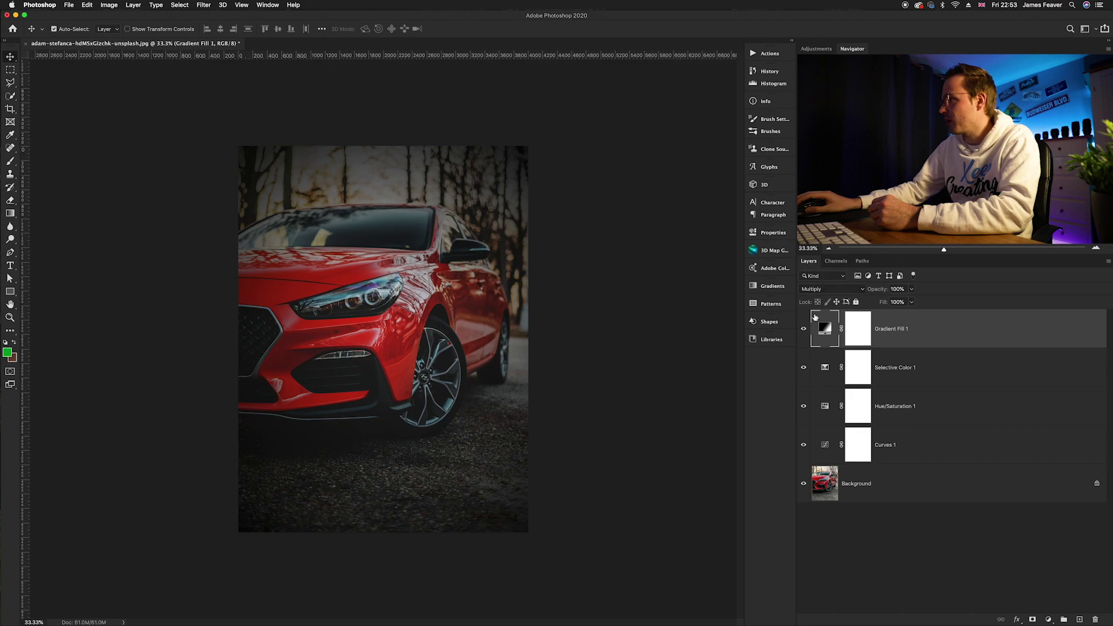
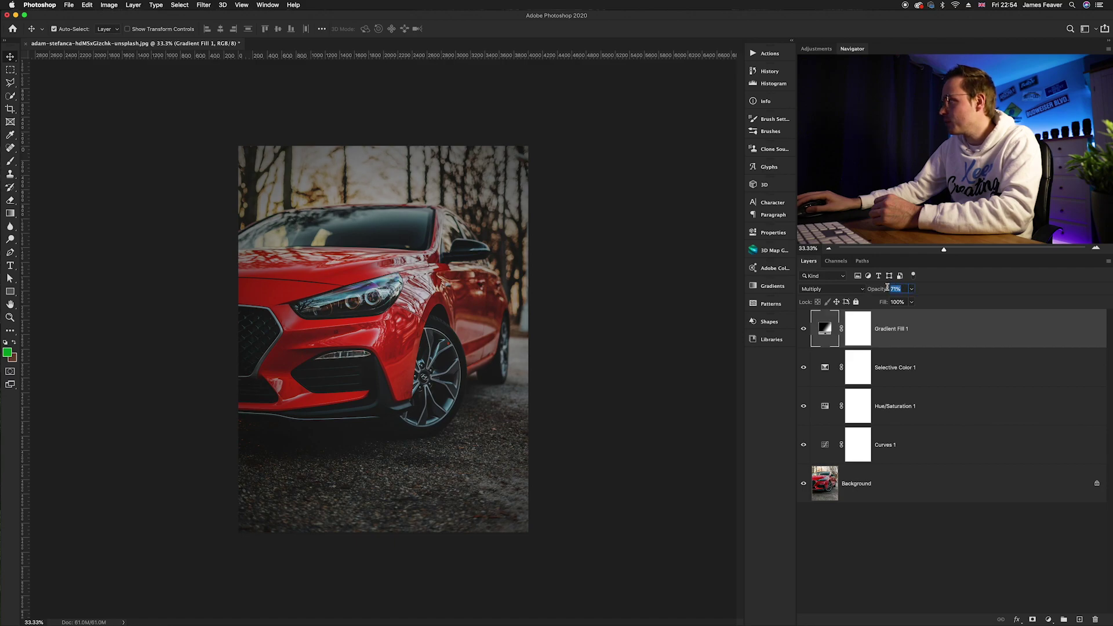
pyautogui.write('50')
pyautogui.press('Return')
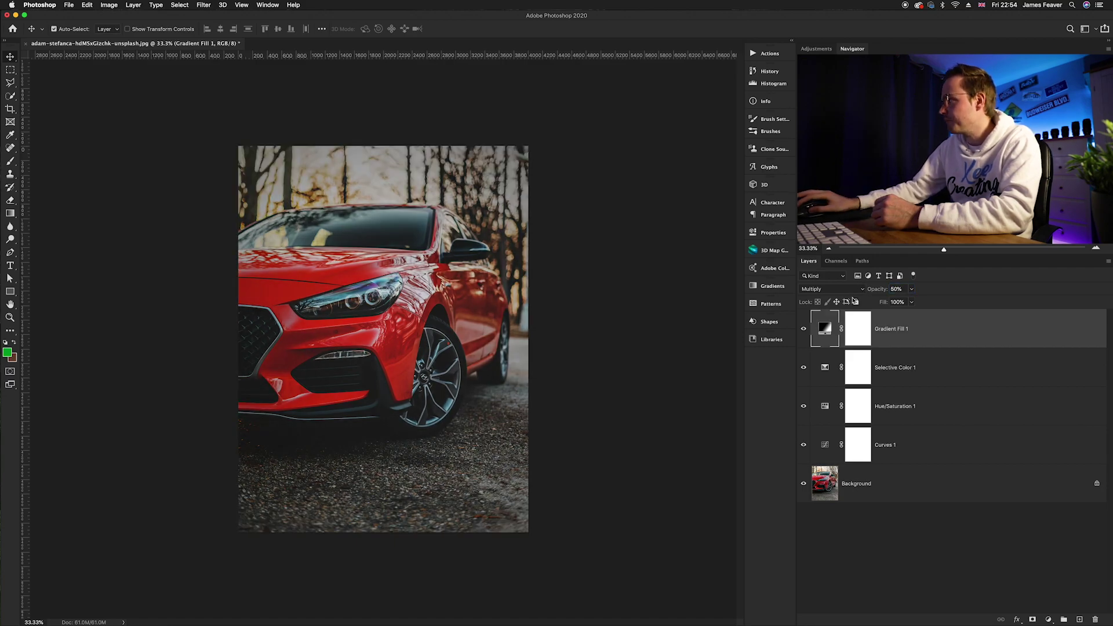
pyautogui.keyDown('alt'); pyautogui.click(805, 485); pyautogui.keyUp('alt')
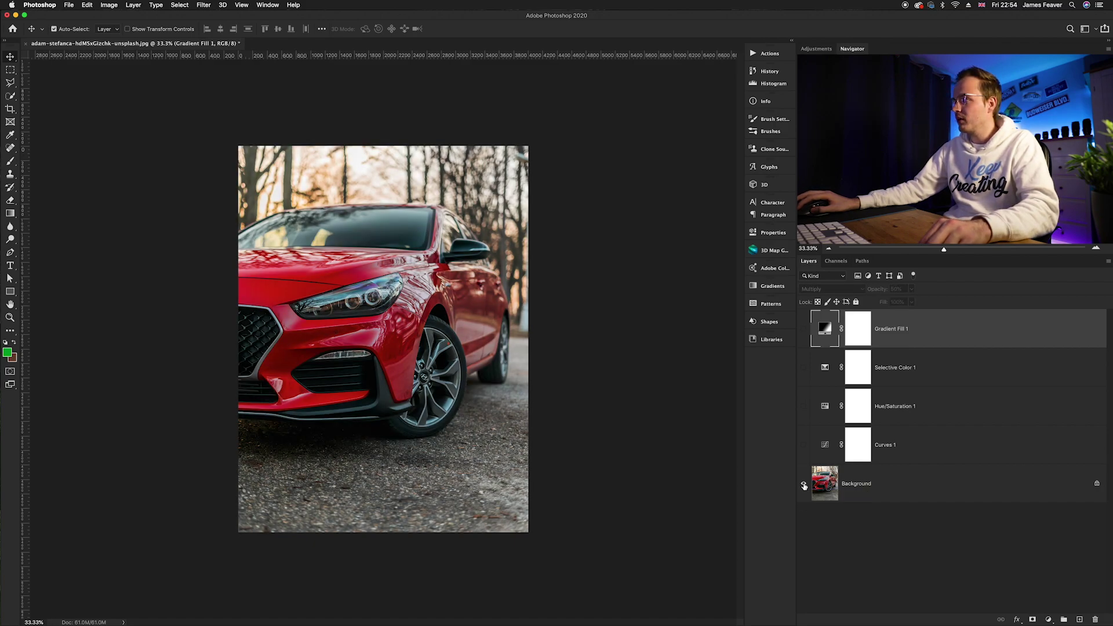
pyautogui.keyDown('alt'); pyautogui.click(804, 485); pyautogui.keyUp('alt')
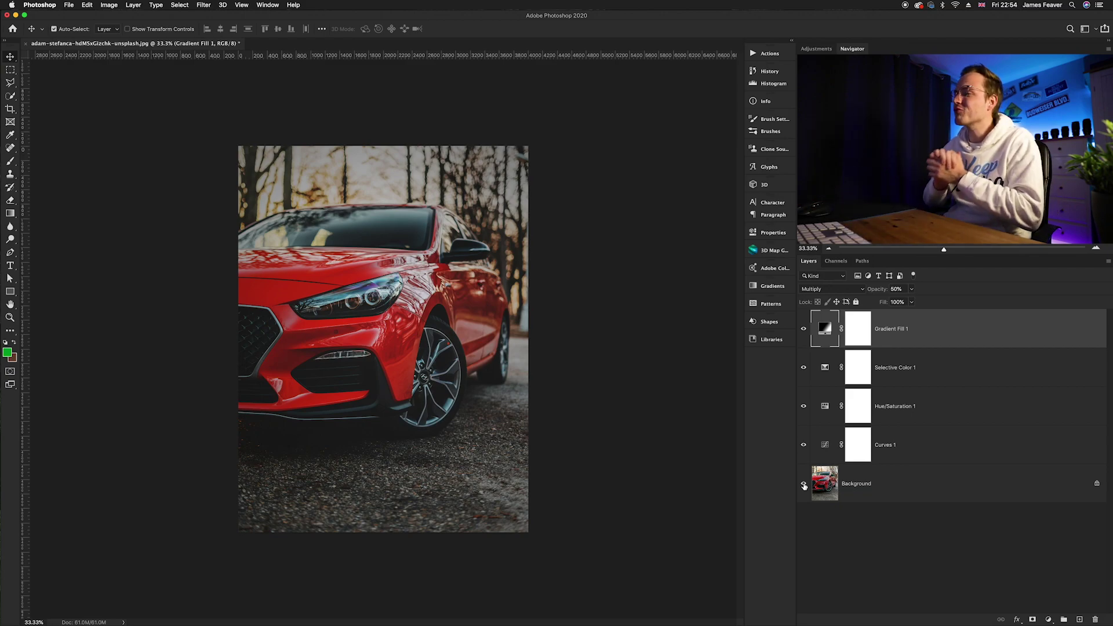